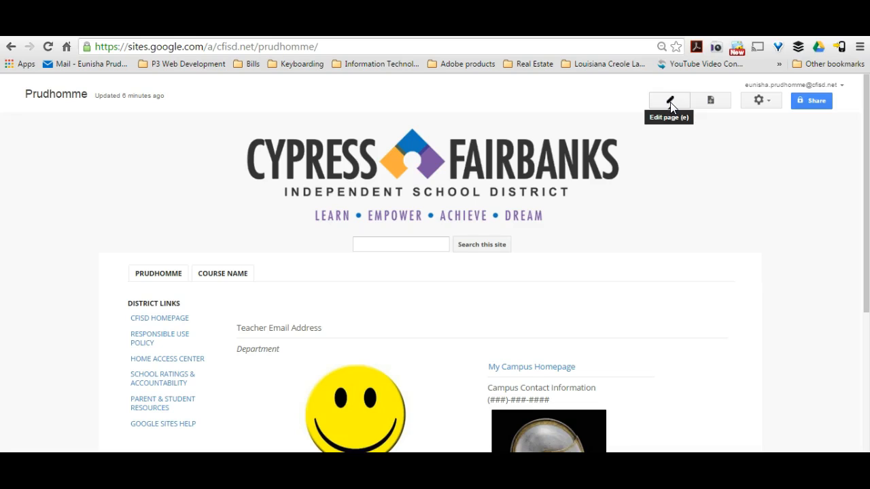
Switch the teacher homepage into edit mode and place the caret in the page heading.
left_click(670, 103)
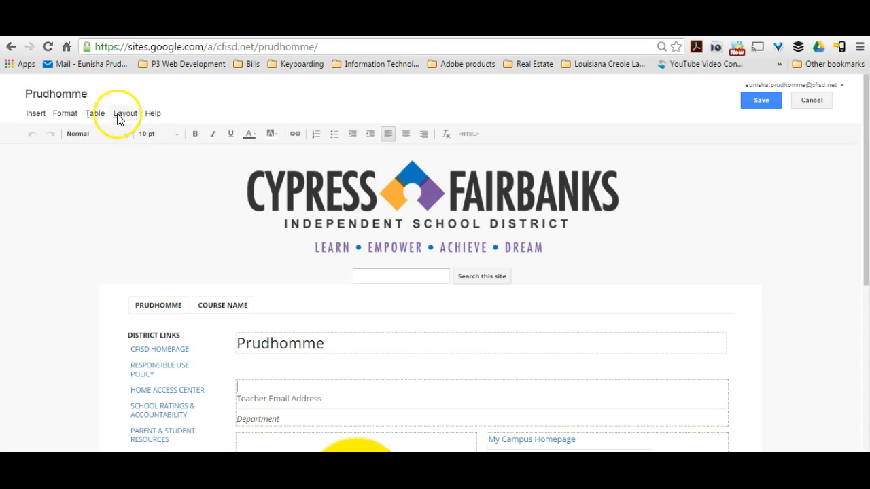
left_click(39, 114)
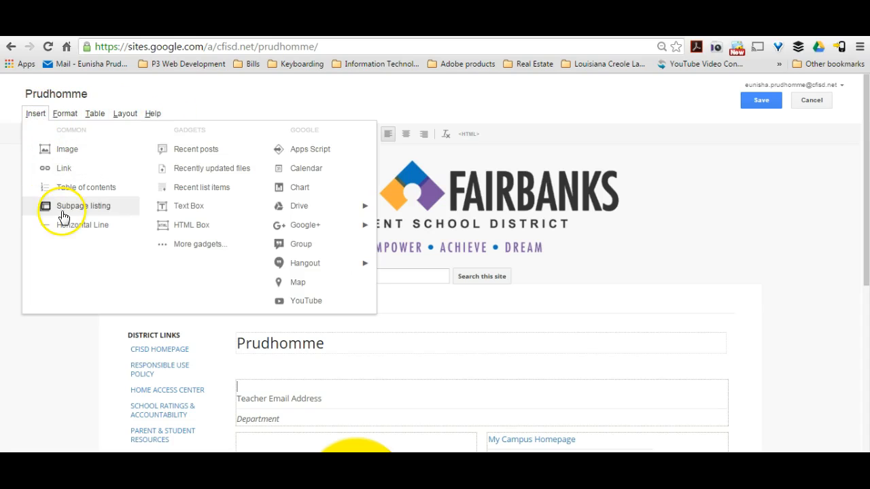
mouse_move(324, 268)
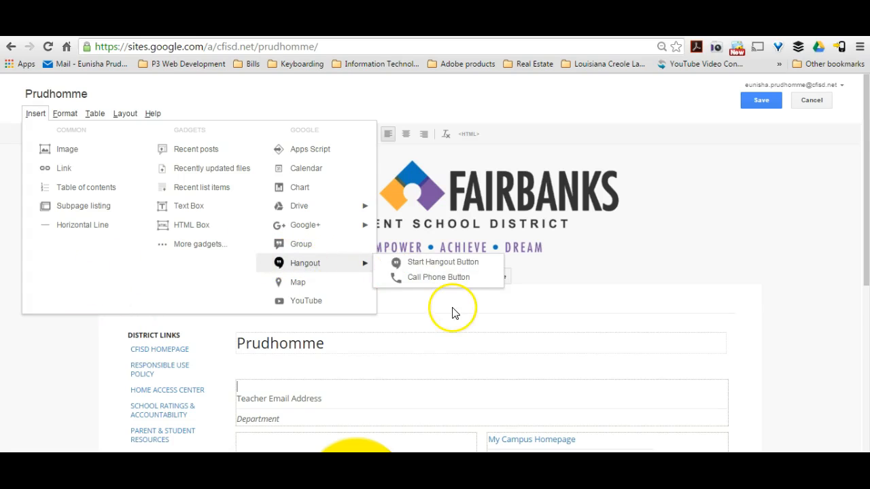
left_click(493, 343)
left_click_drag(864, 183, 849, 245)
left_click(316, 228)
Retype the heading surname with the courtesy title 'Ms.' in front of it.
double_click(316, 228)
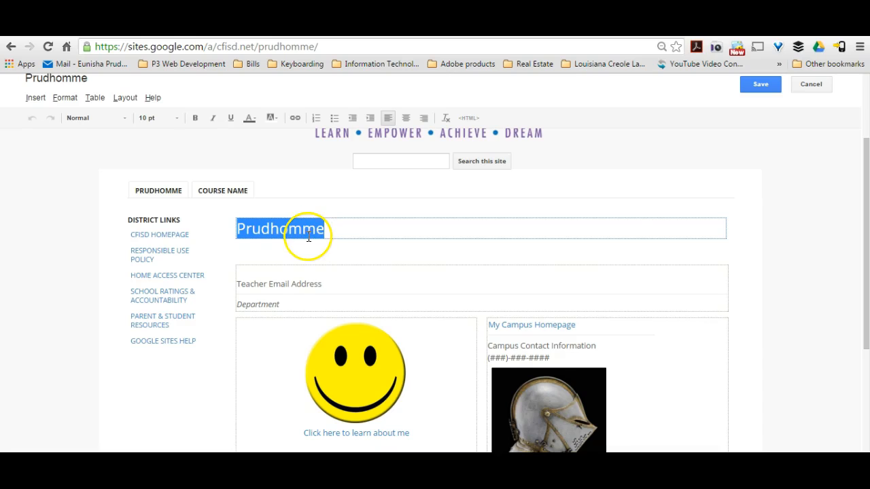
type("Ms. Prudhomme")
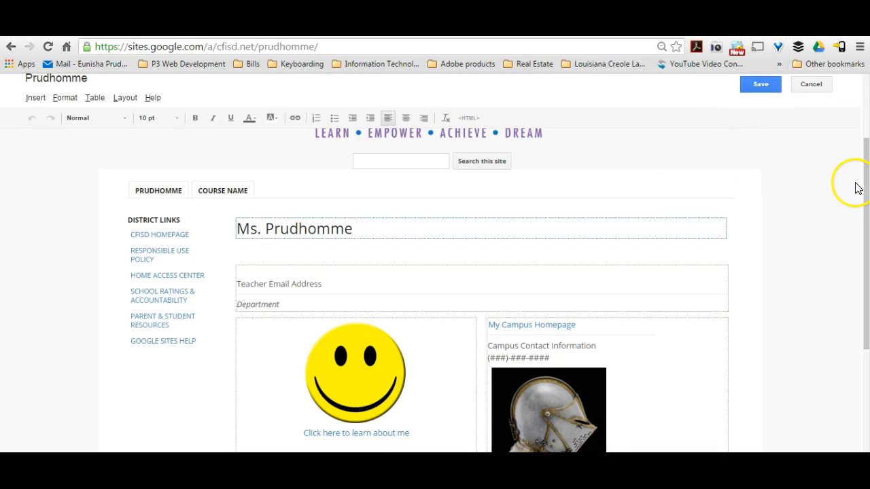
left_click_drag(855, 189, 852, 204)
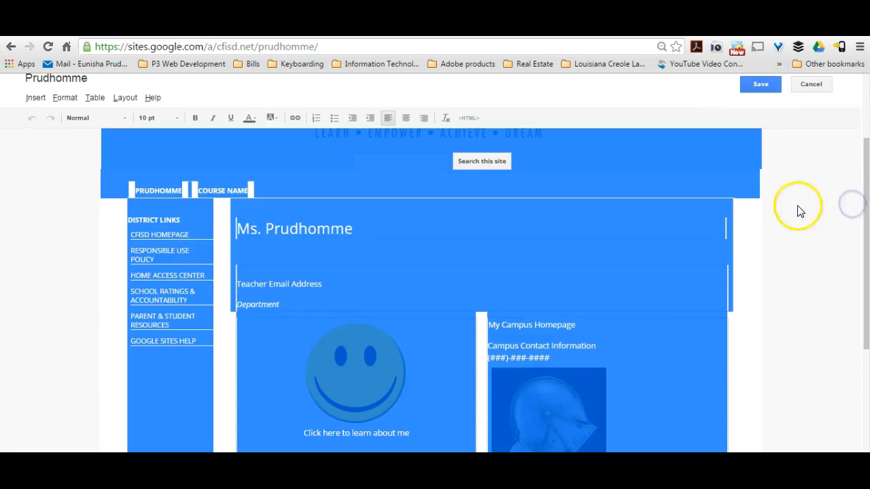
Enter the teacher's full name above the email line in the header block.
left_click(798, 205)
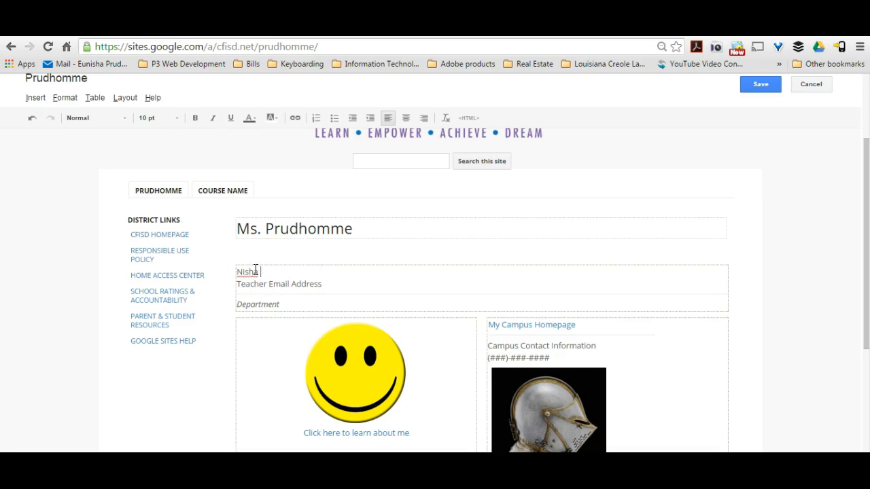
left_click(256, 270)
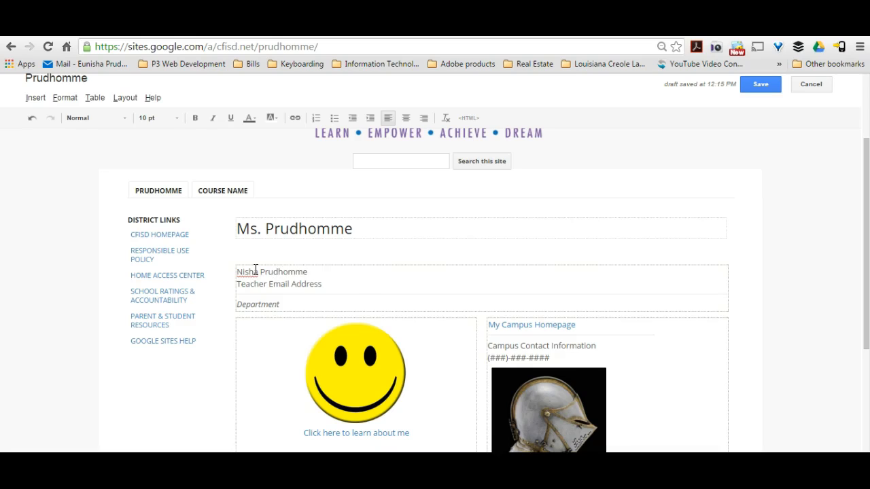
Replace the Teacher Email Address and Department placeholders, with Language Arts as the department.
left_click_drag(340, 283, 237, 286)
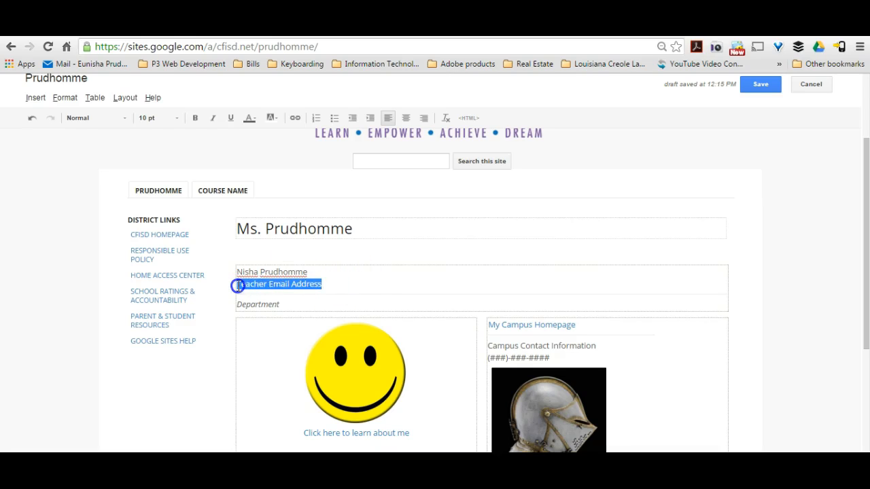
key("BackSpace")
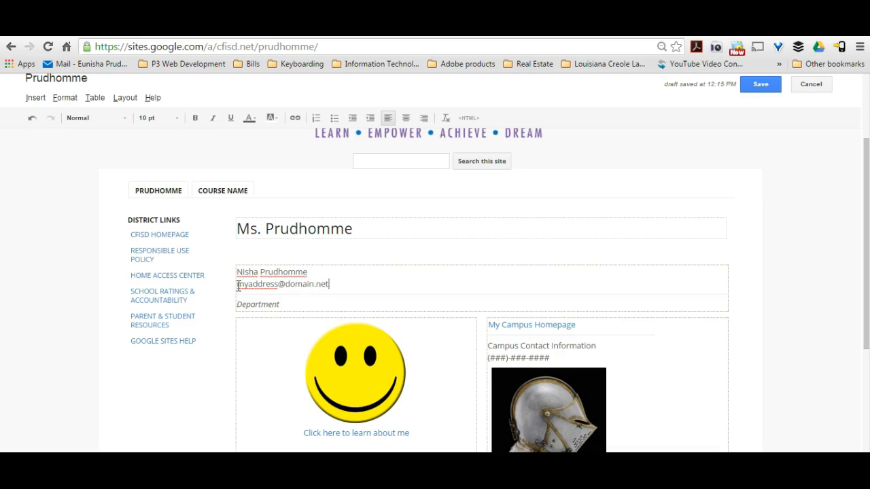
left_click_drag(284, 307, 237, 293)
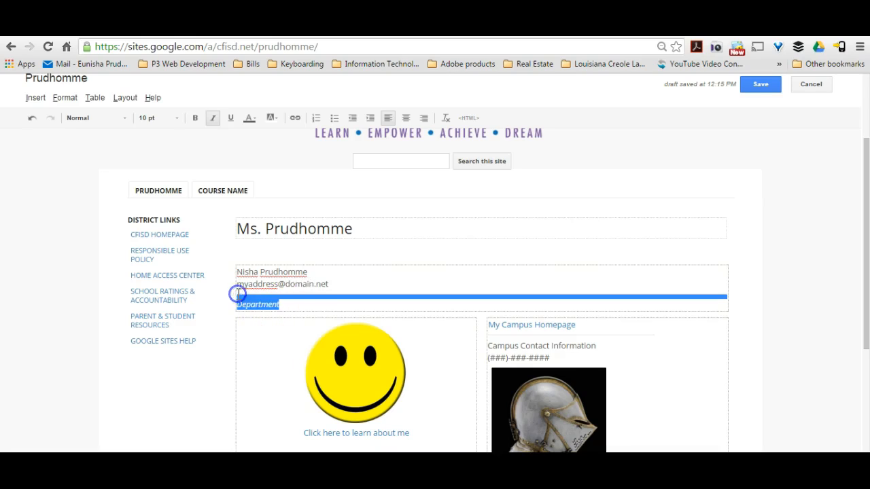
left_click_drag(315, 314, 238, 307)
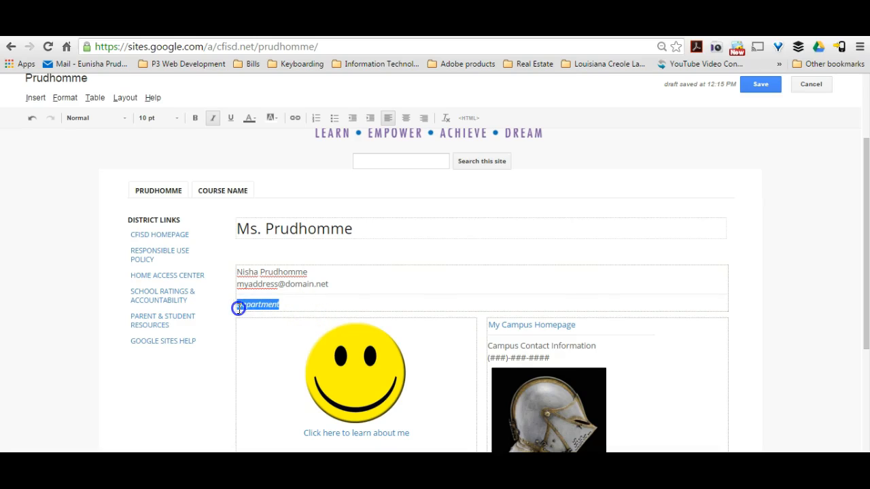
key("BackSpace")
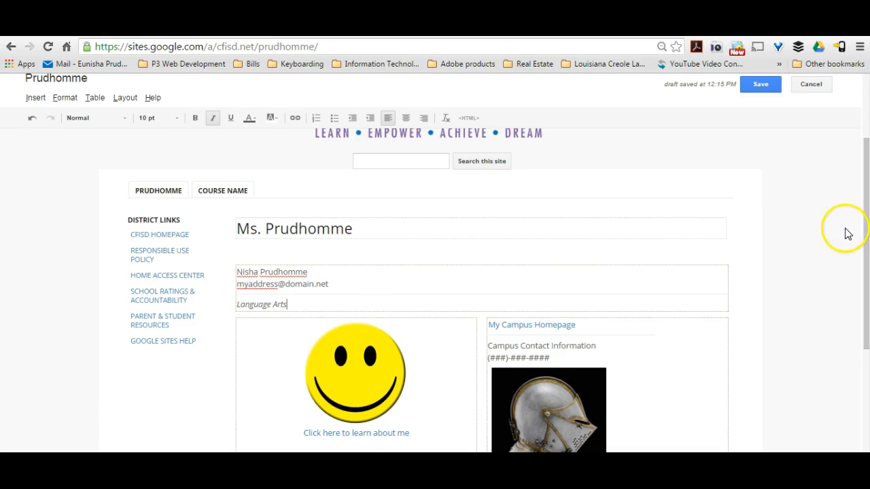
left_click_drag(860, 229, 864, 275)
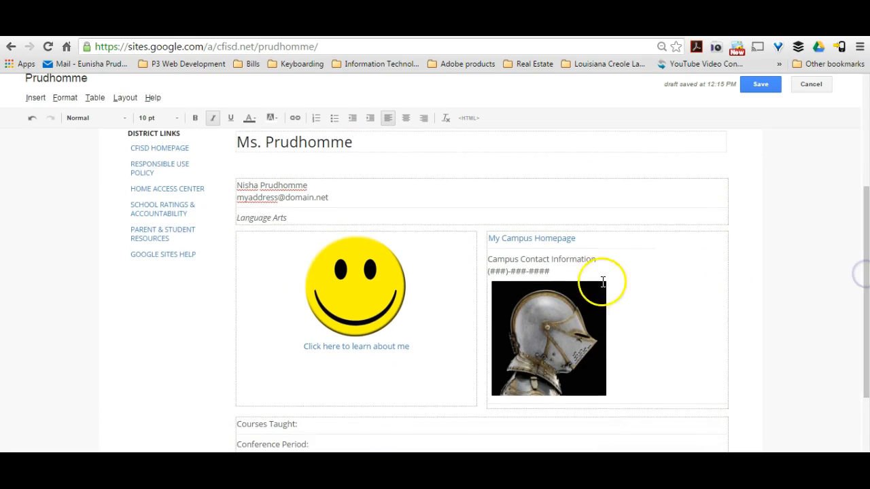
Delete the My Campus Homepage placeholder line above the contact information.
left_click_drag(578, 239, 485, 240)
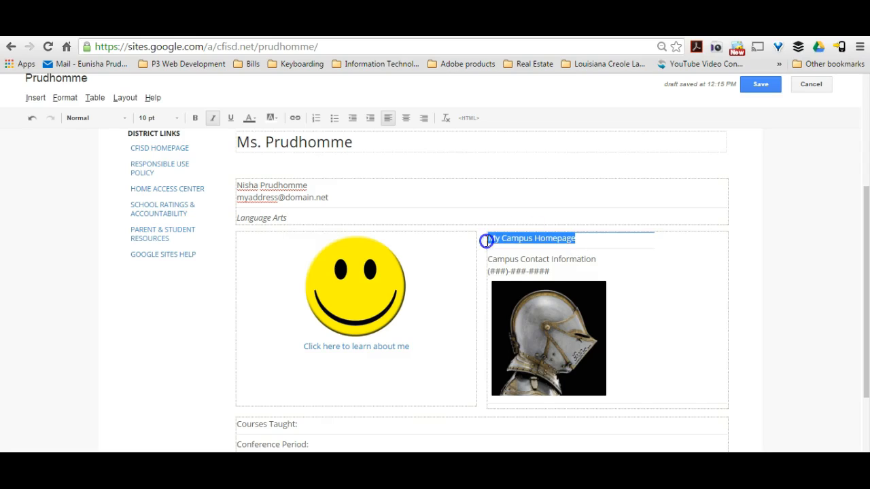
key("BackSpace")
left_click(499, 242)
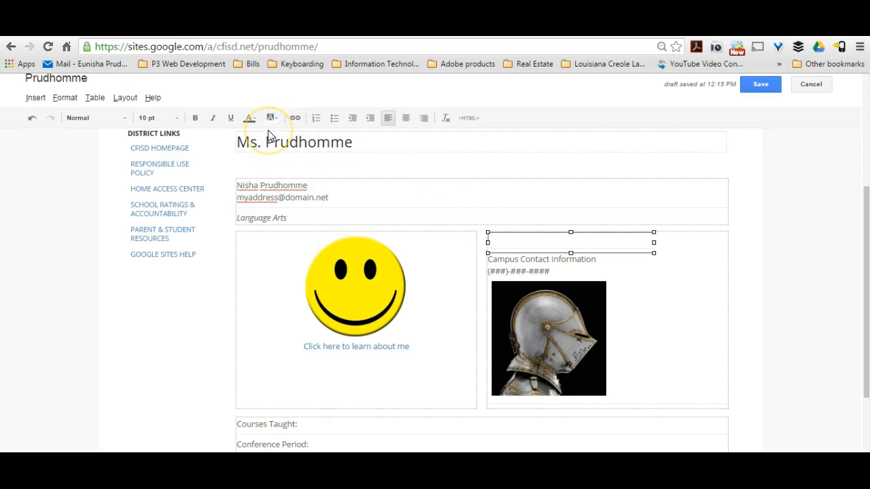
left_click(512, 240)
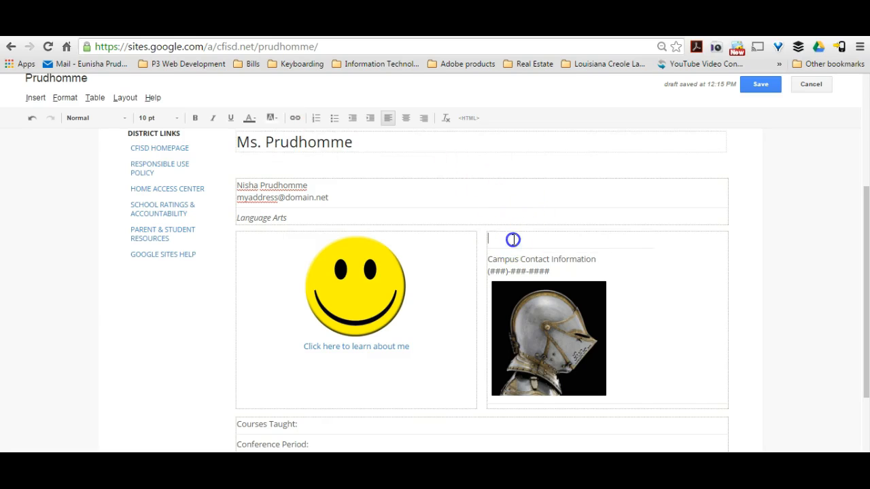
left_click(295, 119)
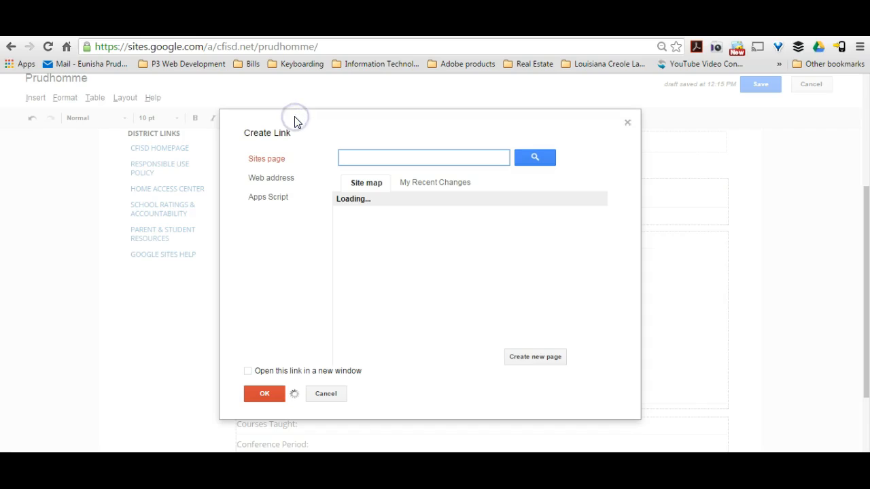
left_click(266, 158)
left_click(275, 178)
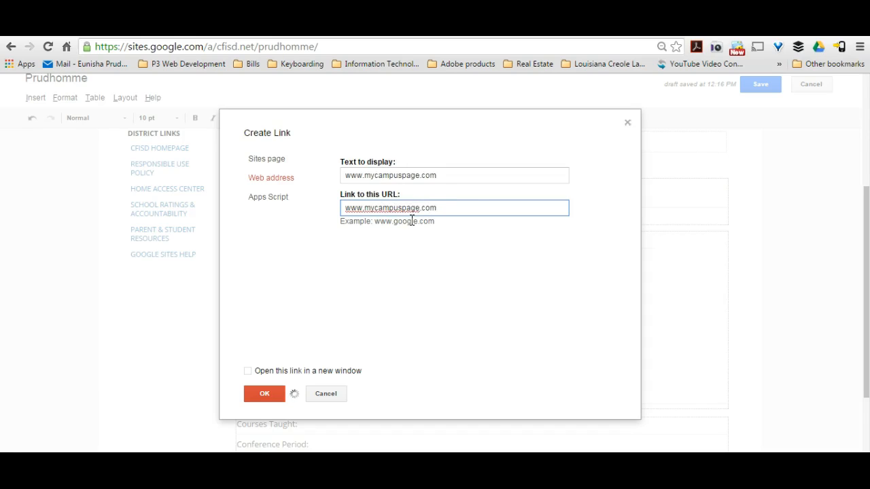
left_click_drag(444, 175, 347, 170)
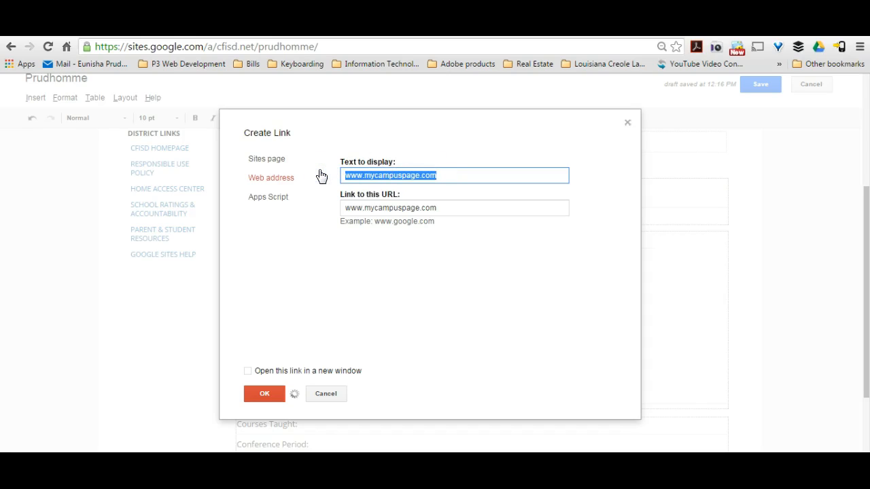
type("My C")
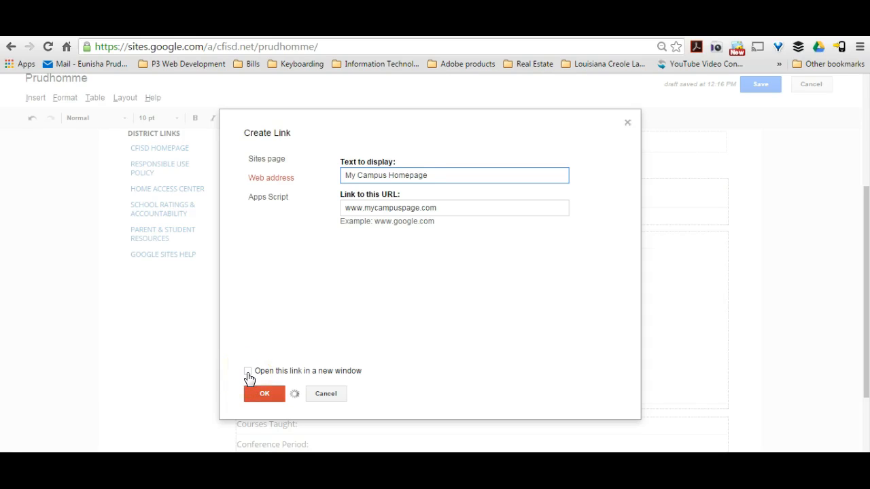
left_click(265, 396)
left_click(265, 397)
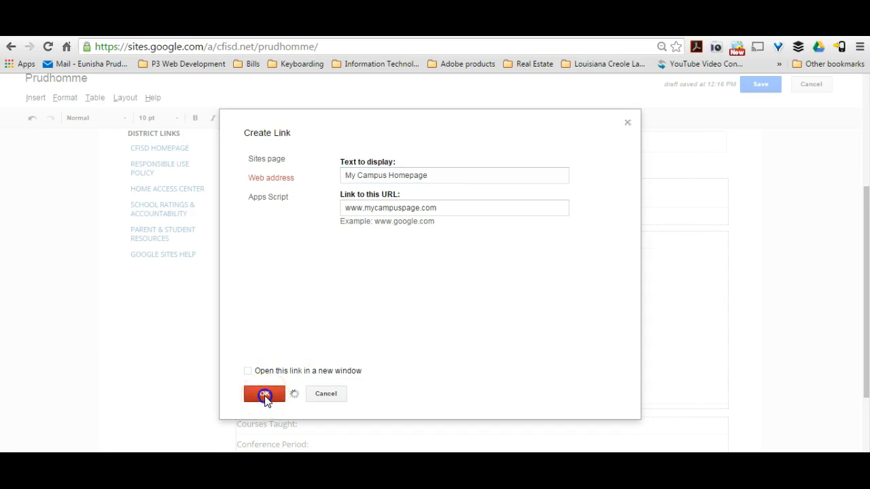
key("Return")
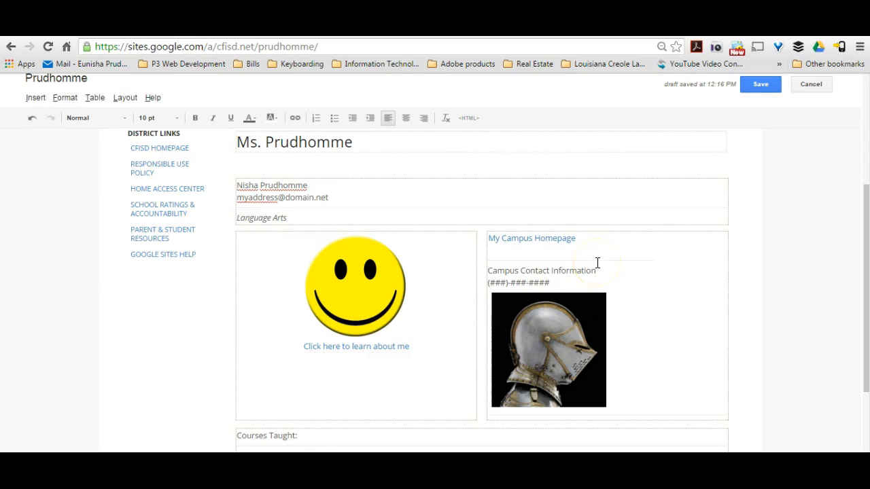
Remove the extra blank line and delete the old knight image below the contact information.
key("BackSpace")
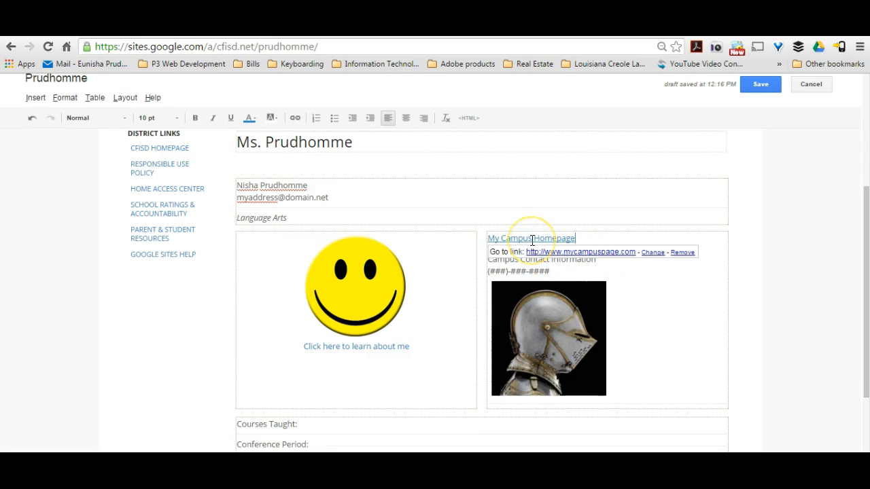
left_click(631, 304)
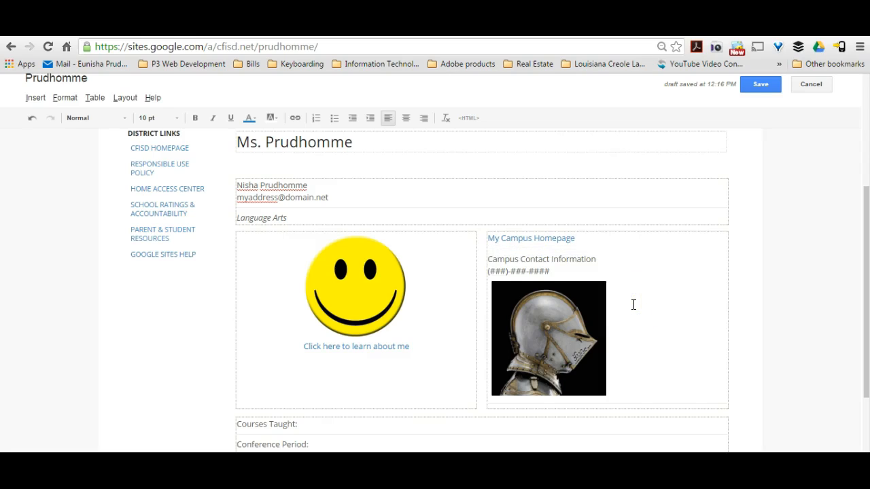
left_click_drag(565, 272, 500, 269)
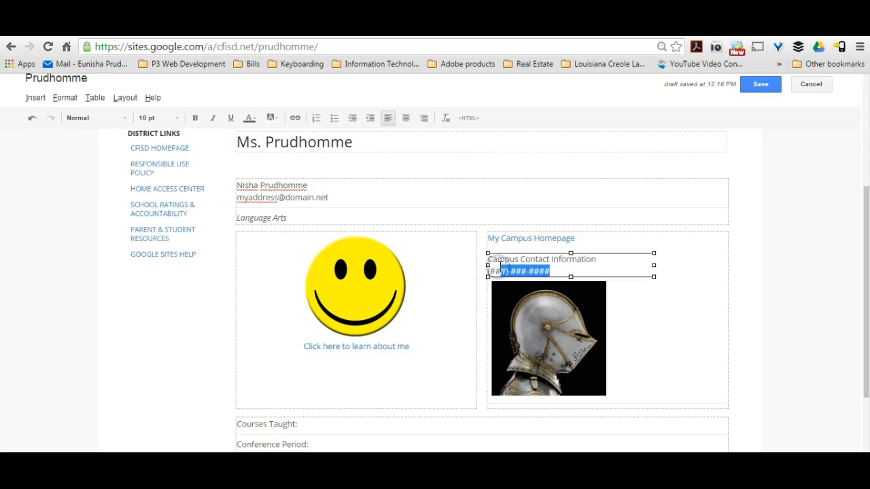
left_click(535, 309)
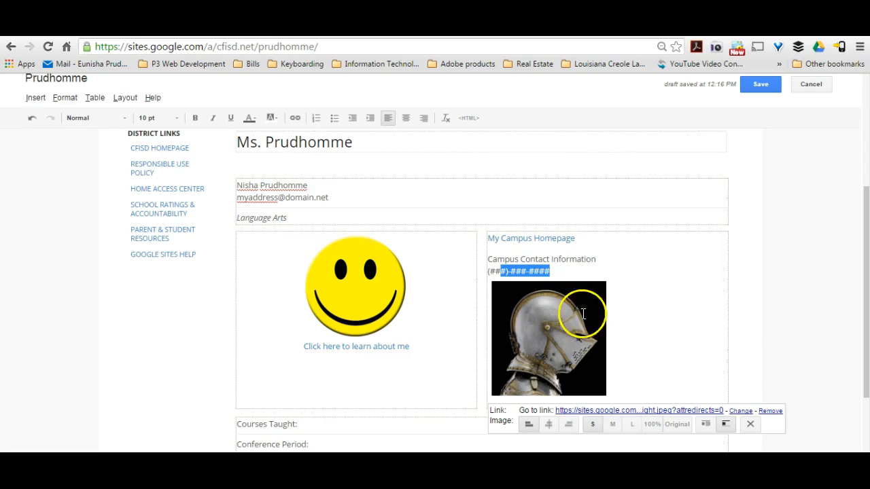
left_click(751, 425)
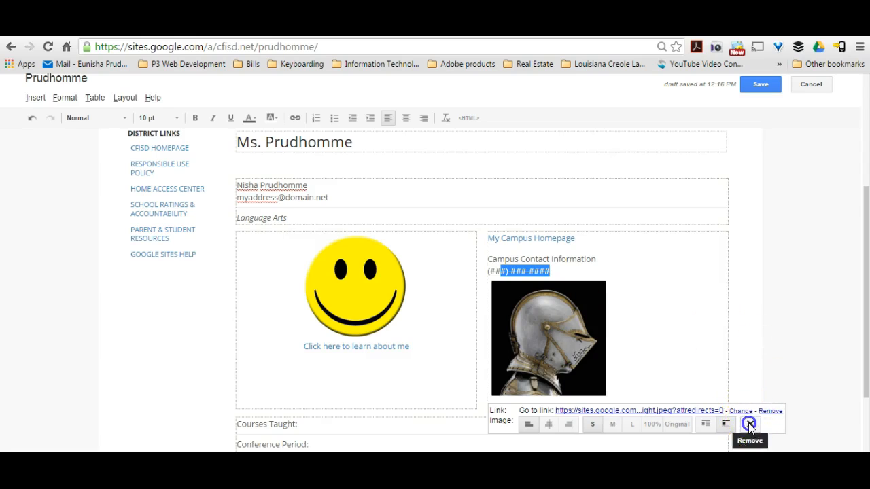
left_click(508, 302)
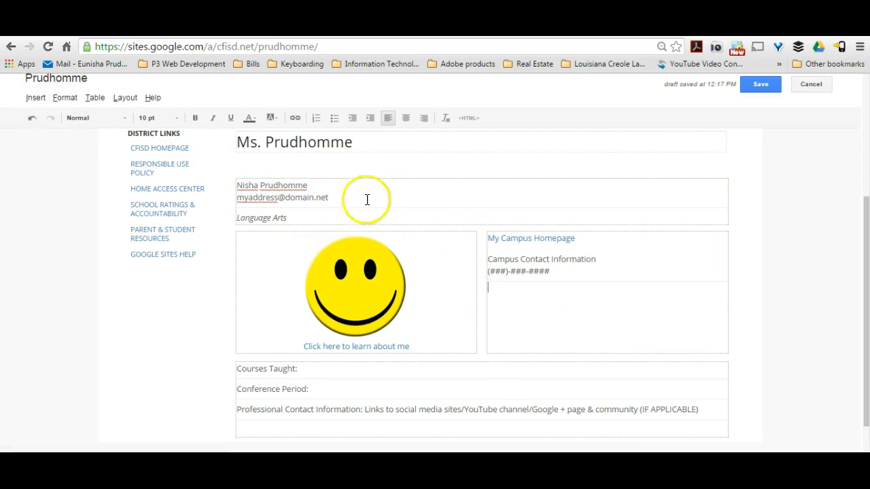
left_click(35, 97)
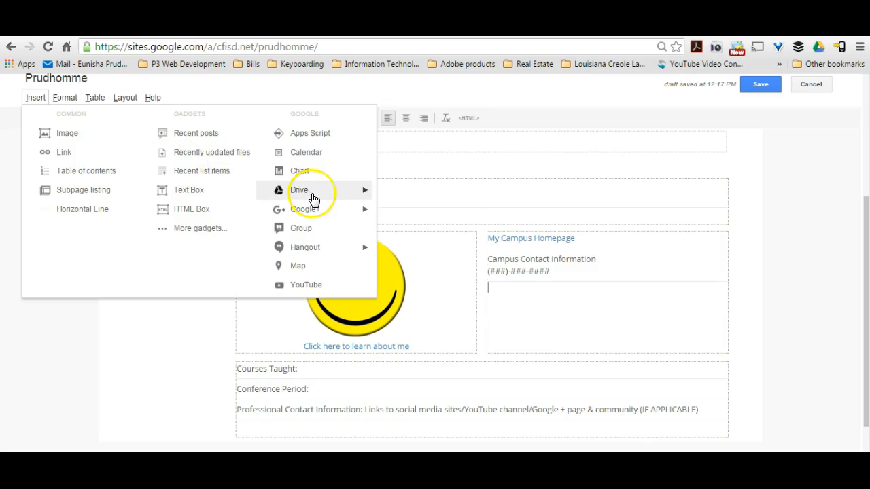
Open the Add an Image dialog showing the Uploaded images list.
mouse_move(313, 198)
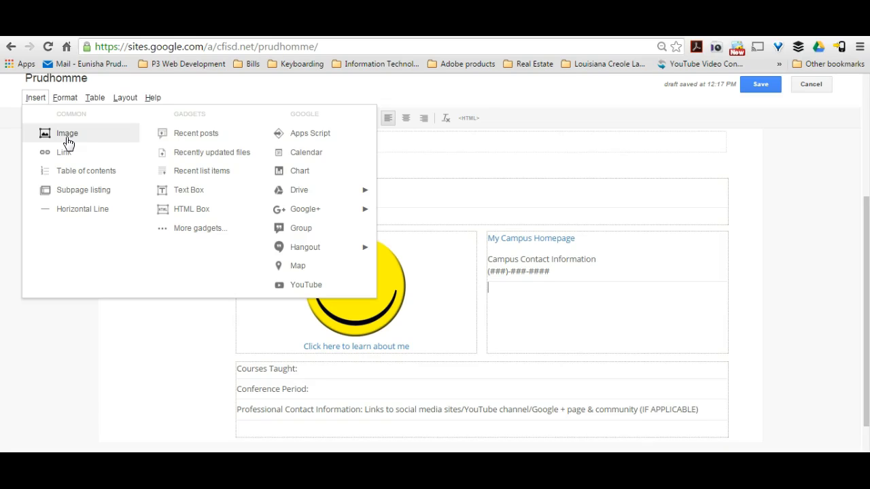
left_click(68, 135)
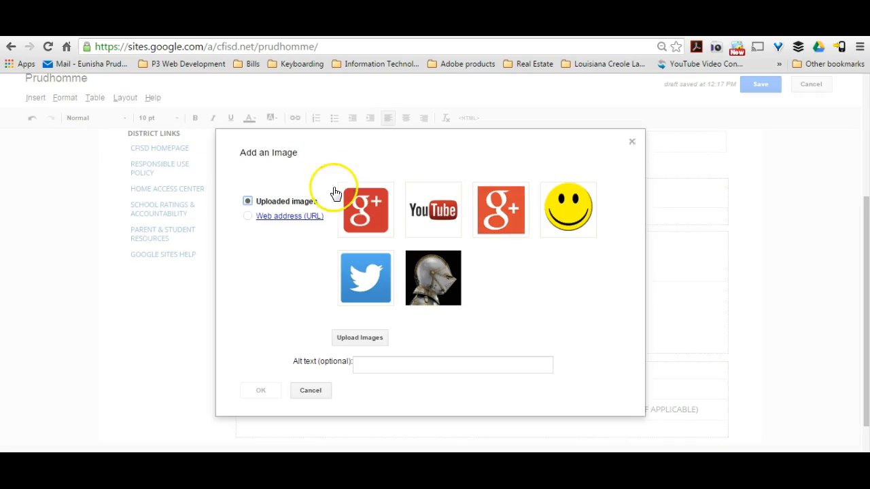
left_click(248, 216)
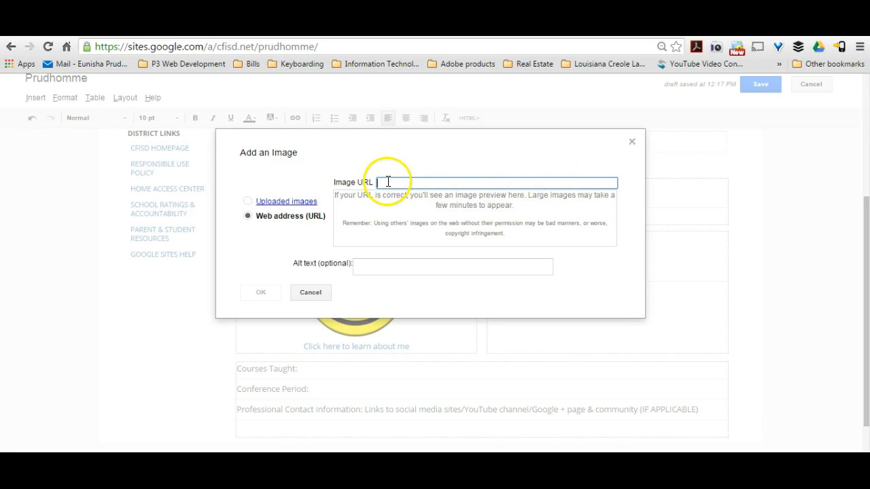
left_click(248, 201)
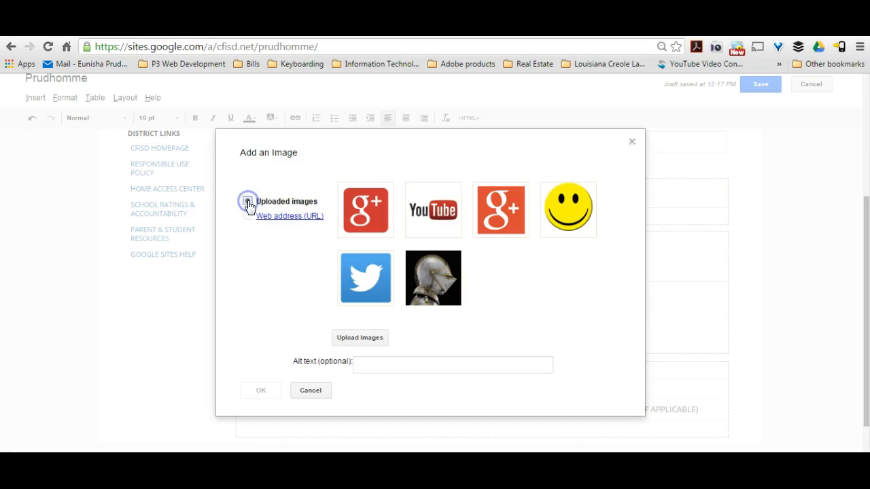
Upload knight.jpeg from the Desktop into the site's images.
left_click(345, 340)
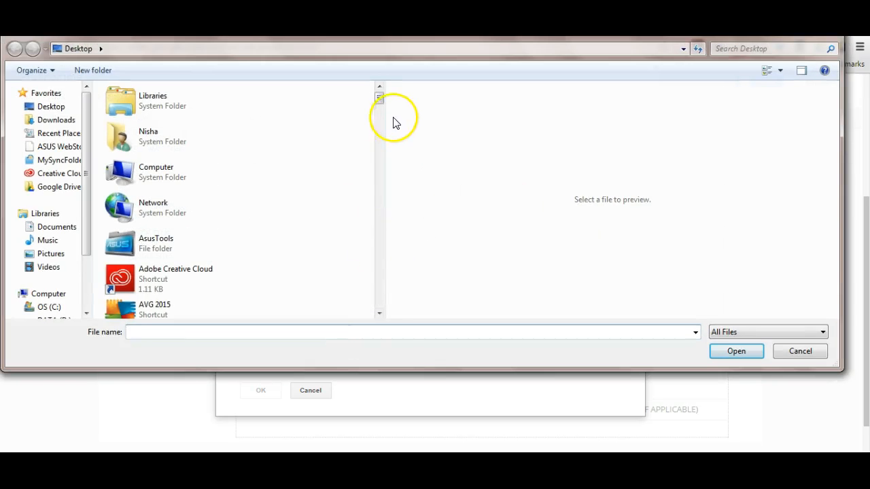
left_click_drag(380, 101, 328, 247)
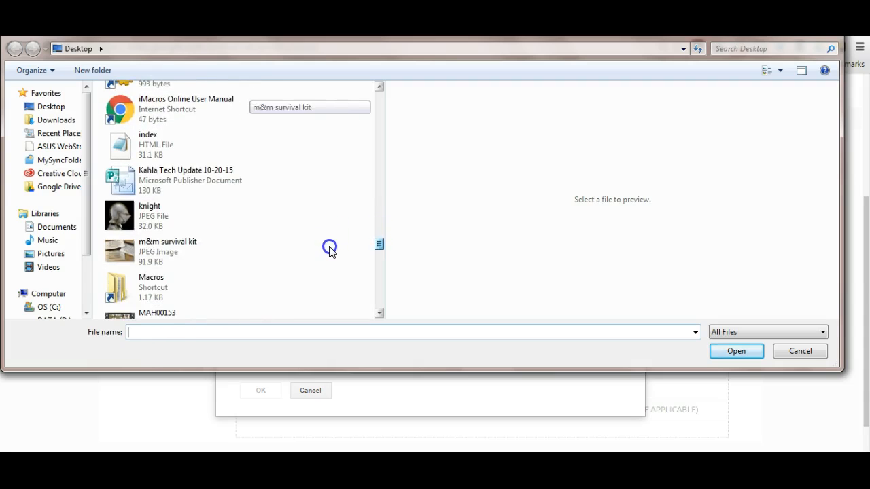
left_click(178, 223)
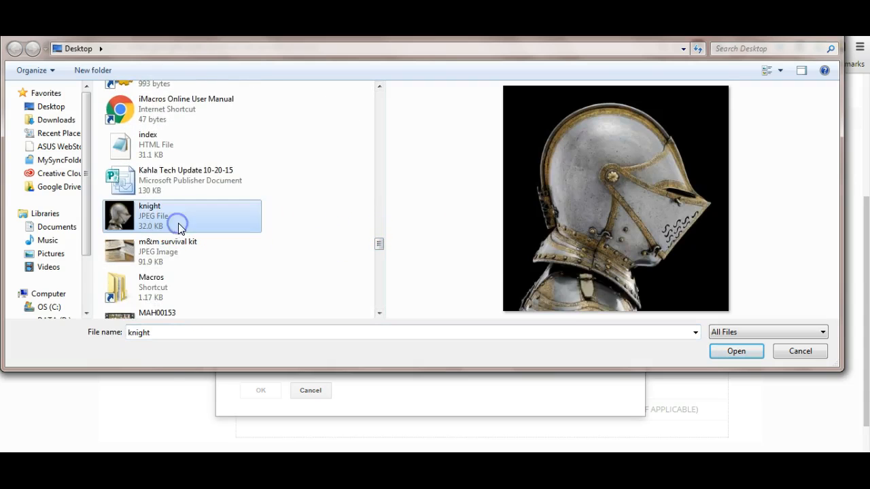
left_click(730, 350)
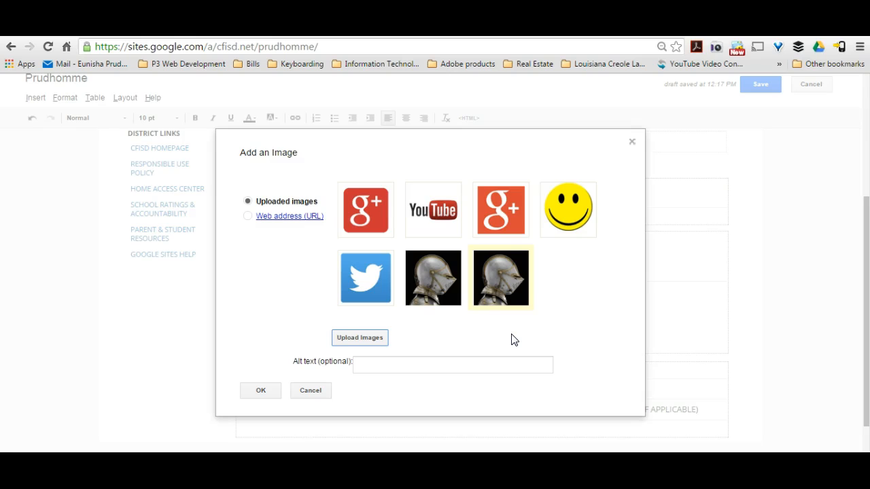
Insert the newly uploaded knight image beneath the campus contact information.
left_click(516, 299)
left_click(515, 296)
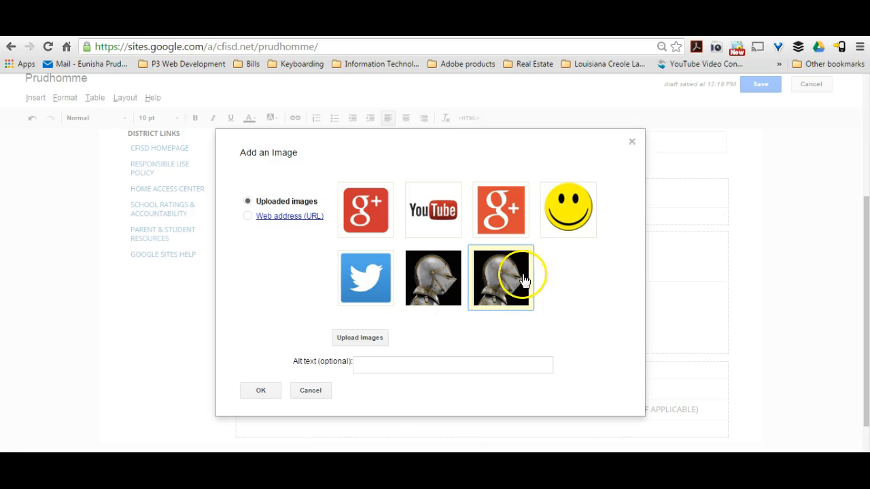
left_click(514, 276)
left_click(259, 393)
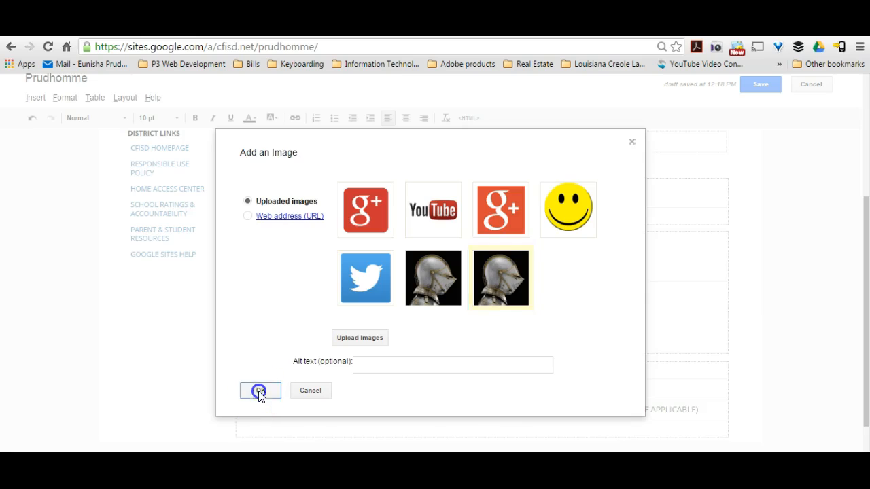
left_click_drag(864, 253, 848, 306)
left_click(670, 311)
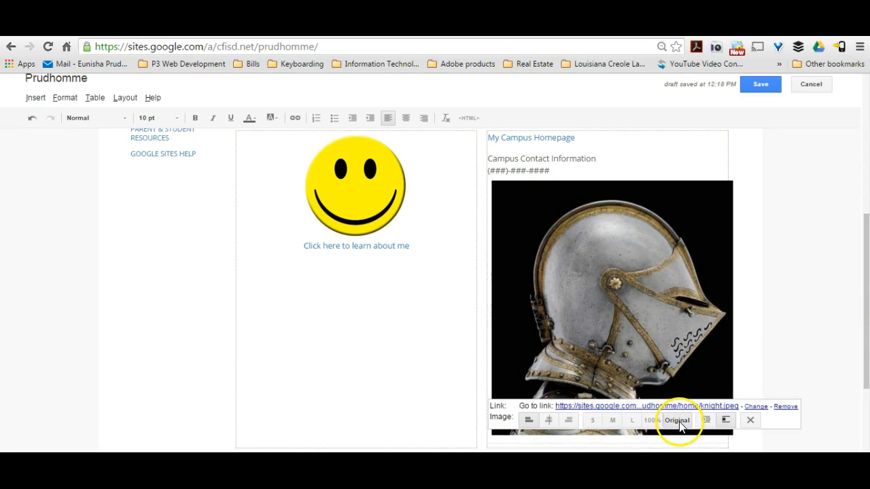
Try the 100%, L and M sizes, then set the knight image to S.
left_click(651, 419)
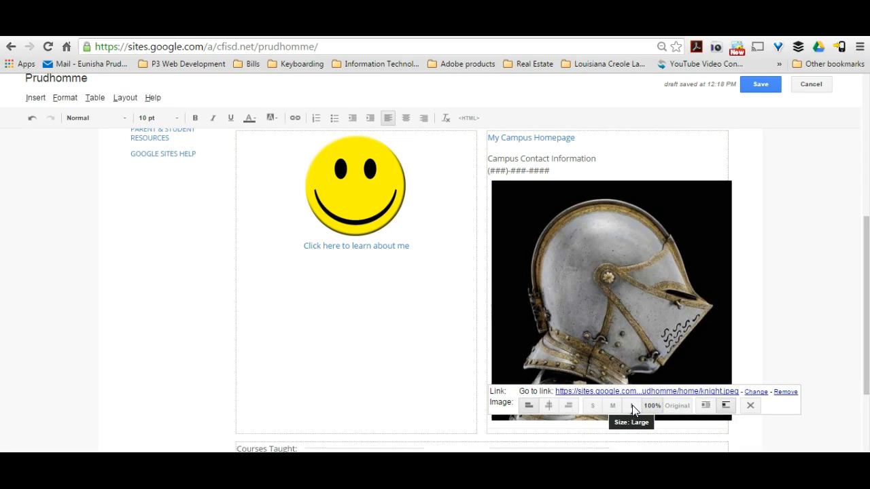
left_click(632, 409)
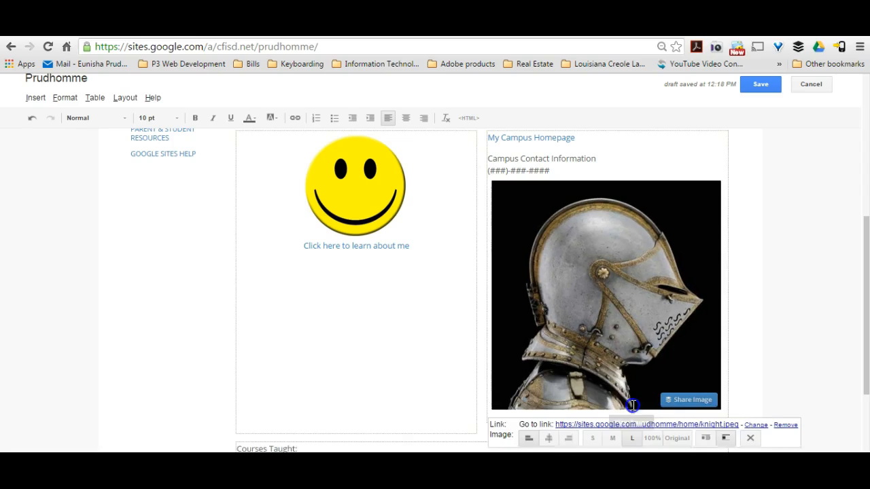
left_click(613, 438)
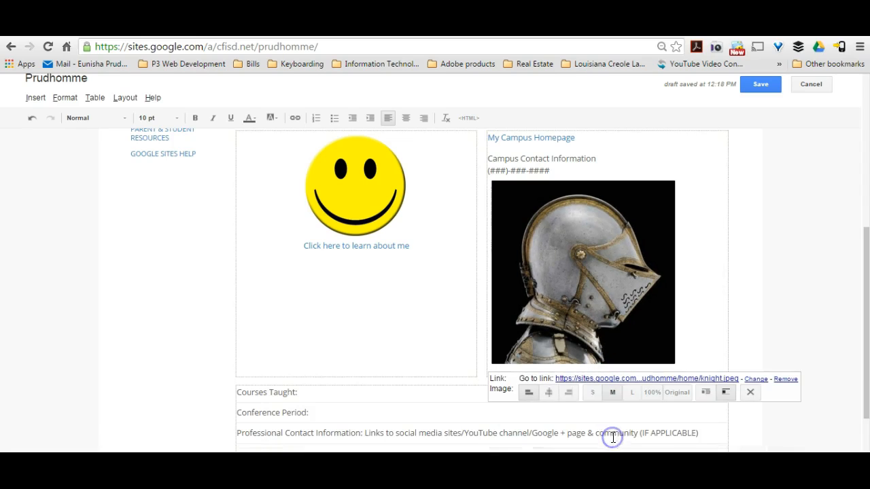
left_click(593, 399)
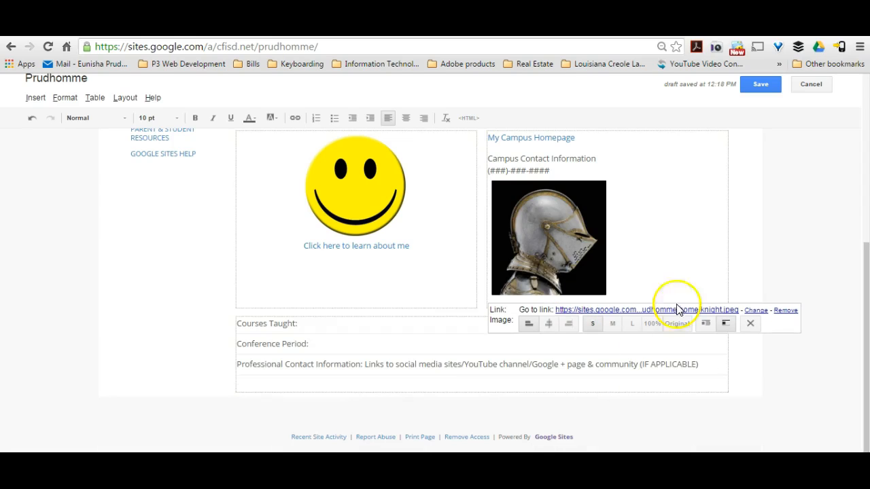
left_click(775, 249)
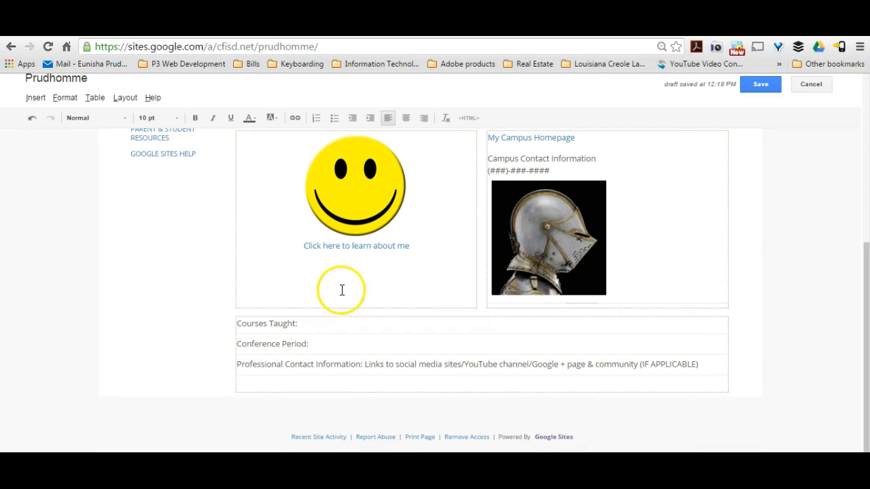
left_click(307, 324)
left_click(330, 342)
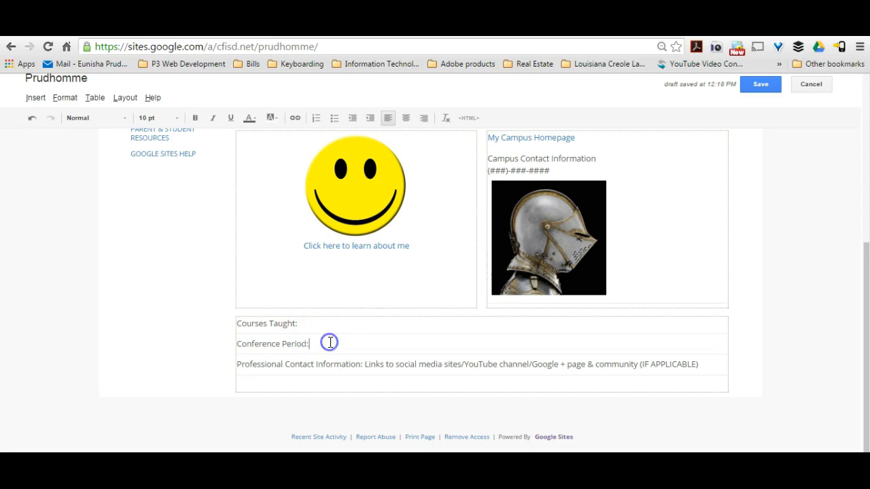
left_click(426, 364)
left_click(707, 369)
left_click_drag(707, 369, 366, 363)
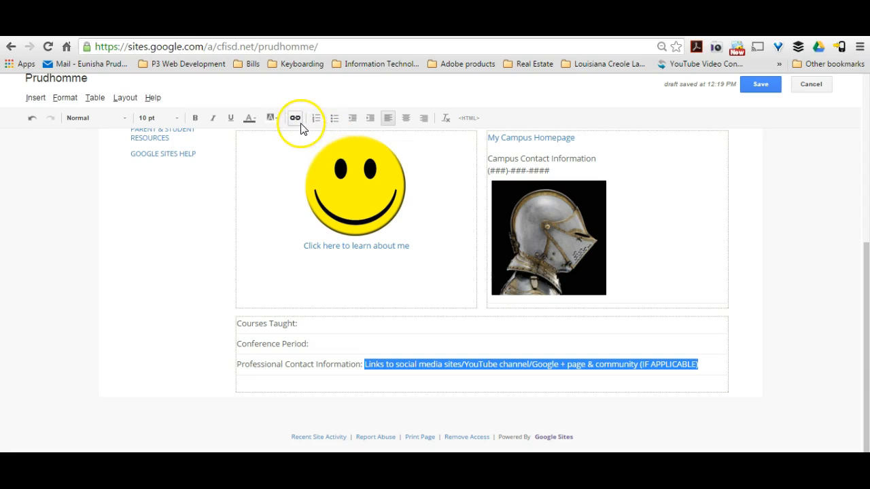
left_click_drag(864, 326, 866, 286)
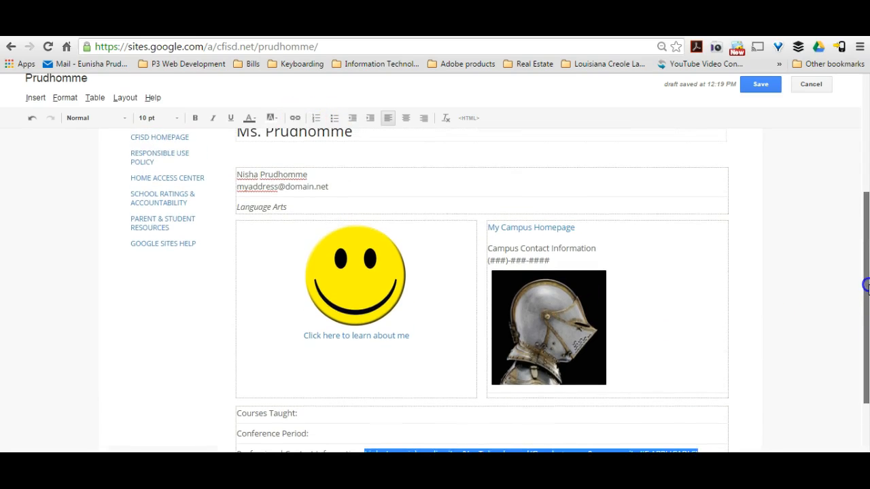
left_click(363, 307)
left_click(364, 299)
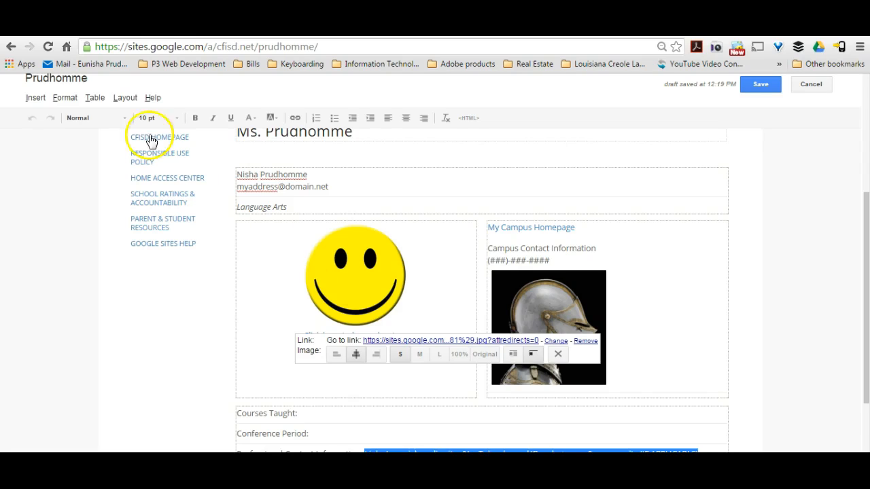
left_click(38, 98)
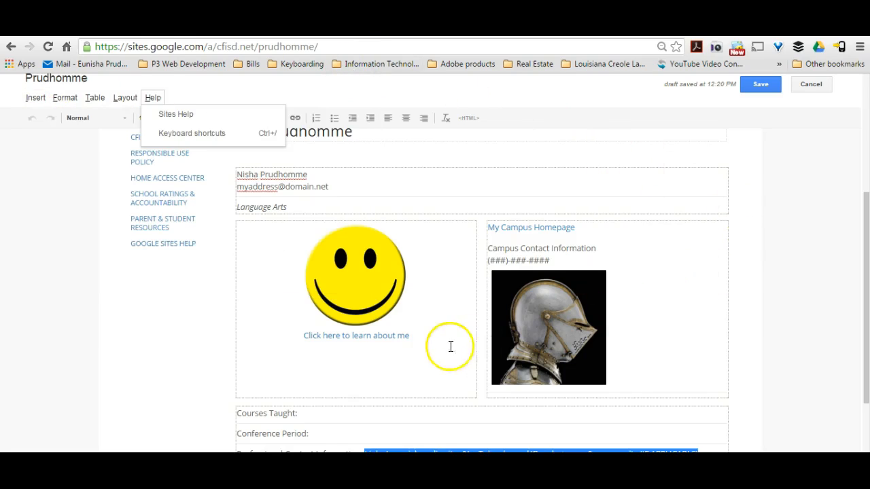
Remove the link from the 'Click here to learn about me' caption under the smiley.
left_click(413, 341)
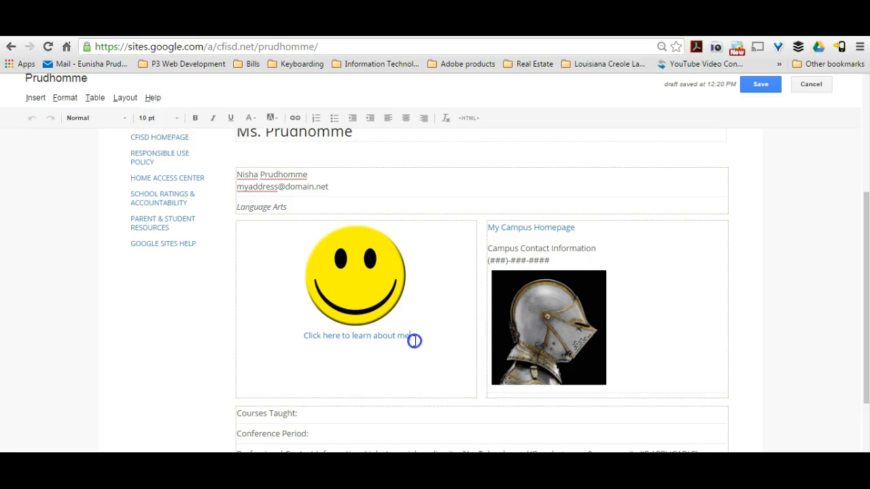
left_click_drag(414, 340, 305, 342)
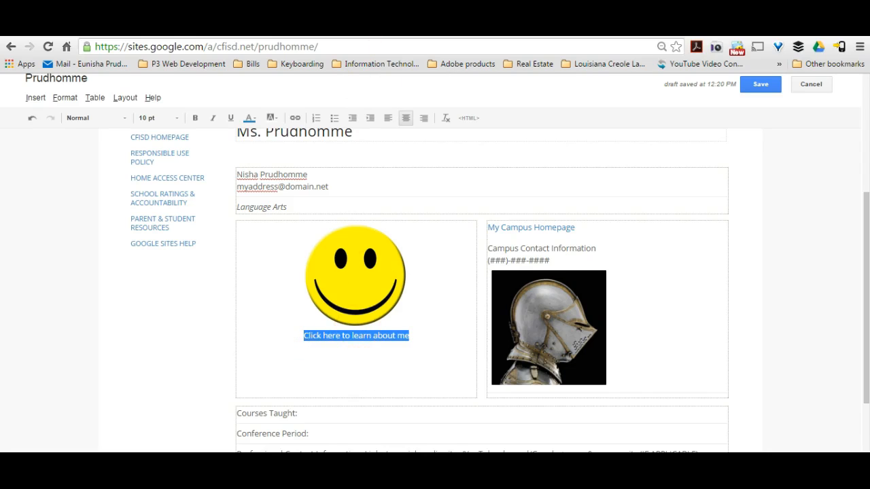
left_click(294, 118)
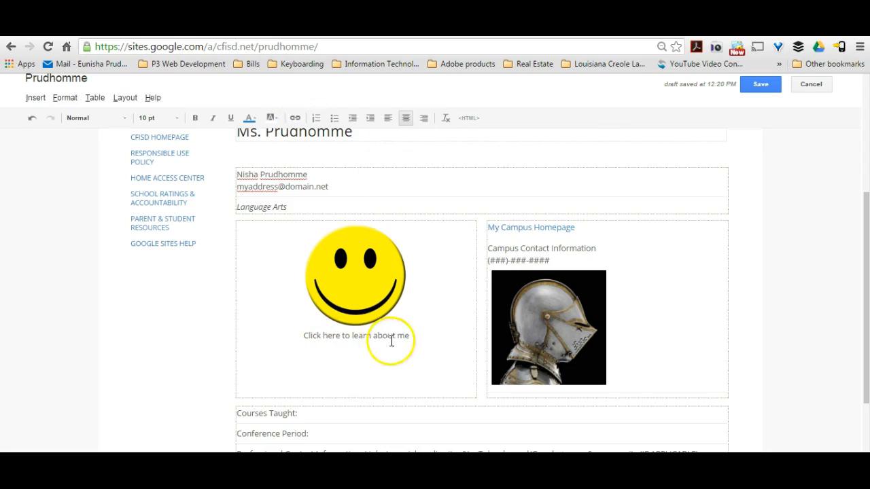
left_click_drag(410, 336, 303, 340)
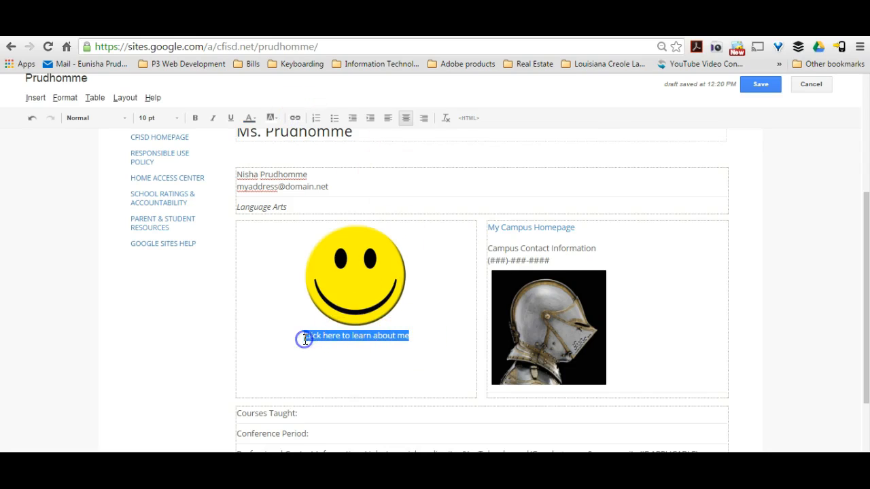
left_click(294, 118)
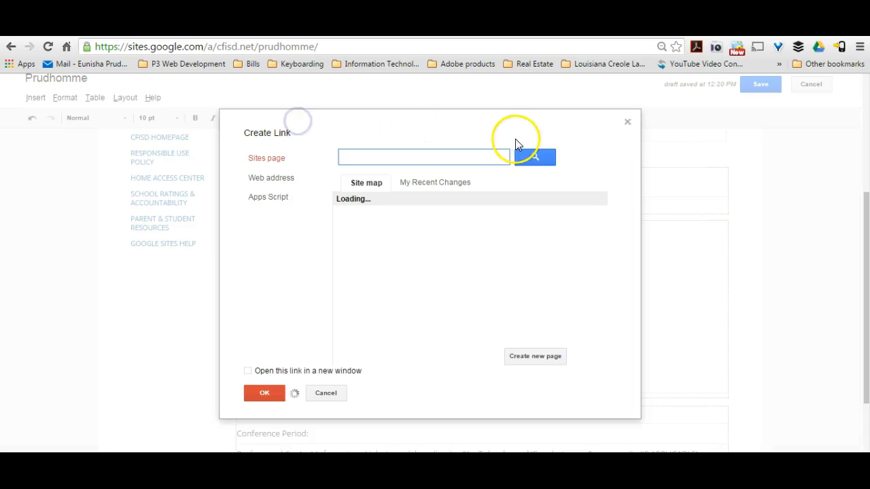
left_click(627, 123)
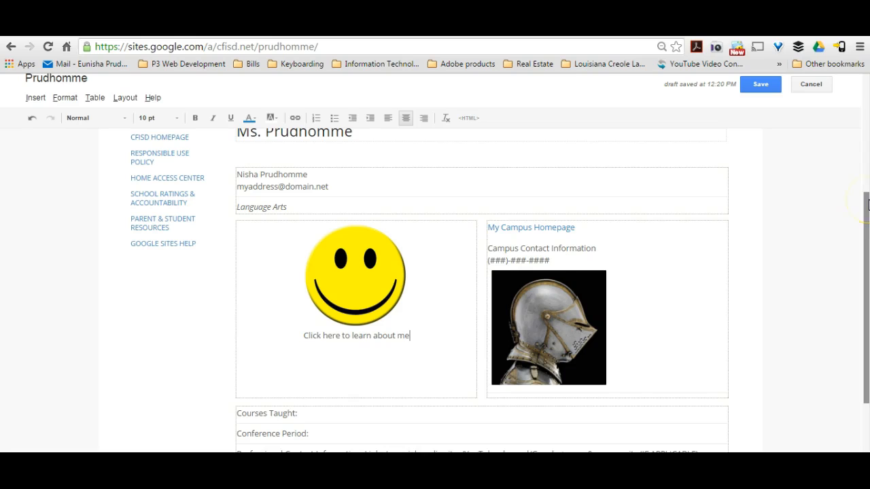
left_click(867, 213)
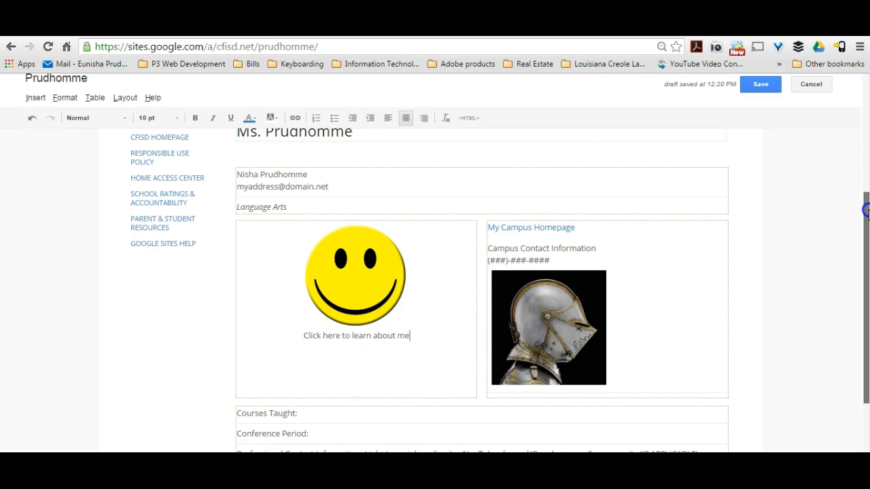
left_click_drag(866, 213, 867, 141)
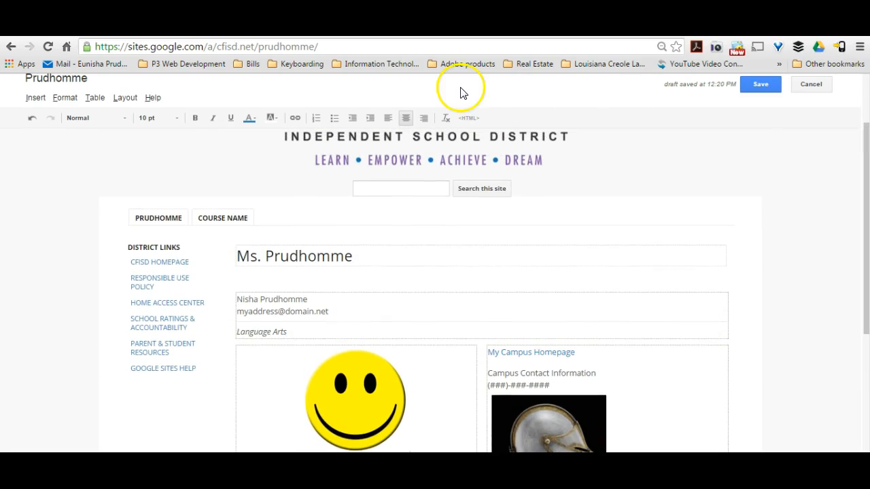